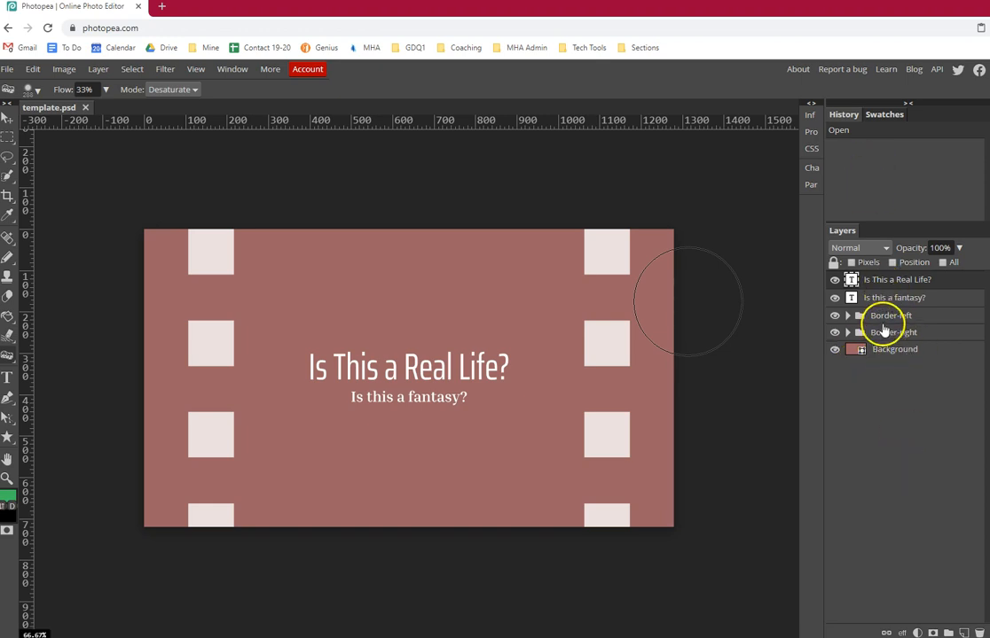
# Select the Background layer and activate the Gradient tool
pyautogui.click(879, 351)
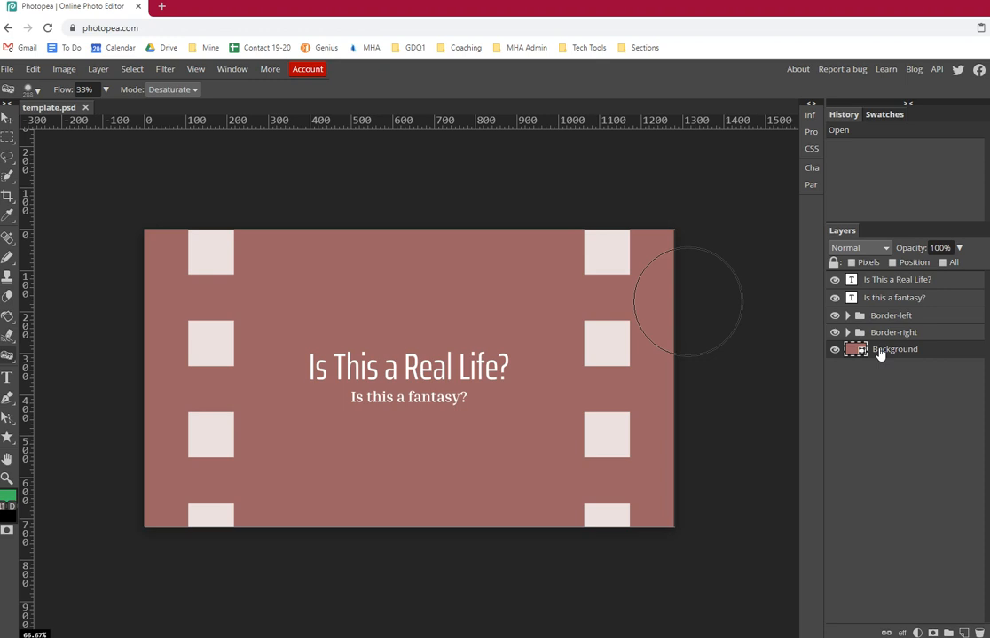
pyautogui.rightClick(7, 257)
pyautogui.rightClick(7, 314)
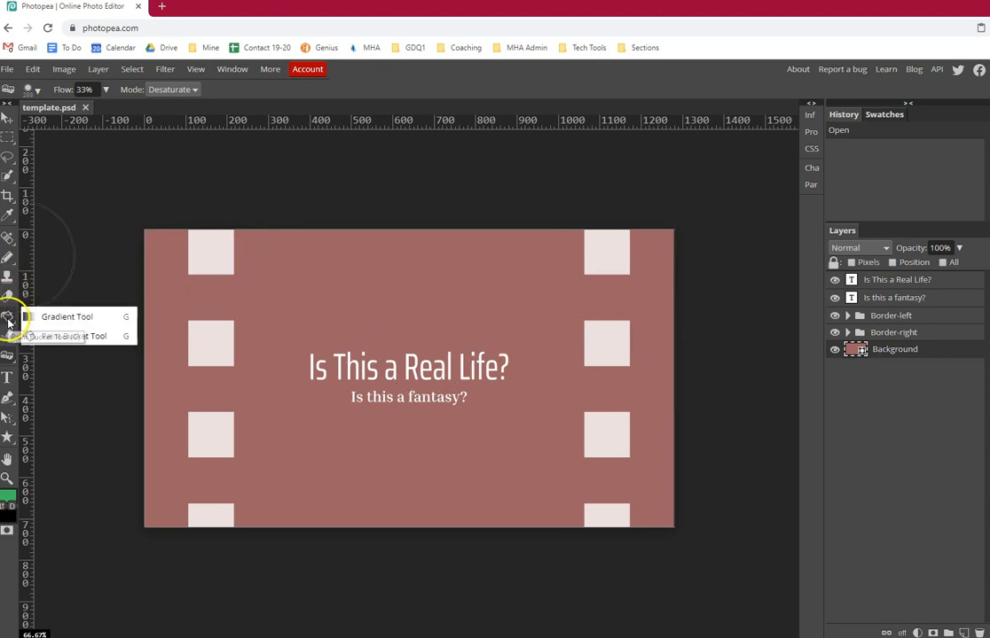
pyautogui.click(69, 321)
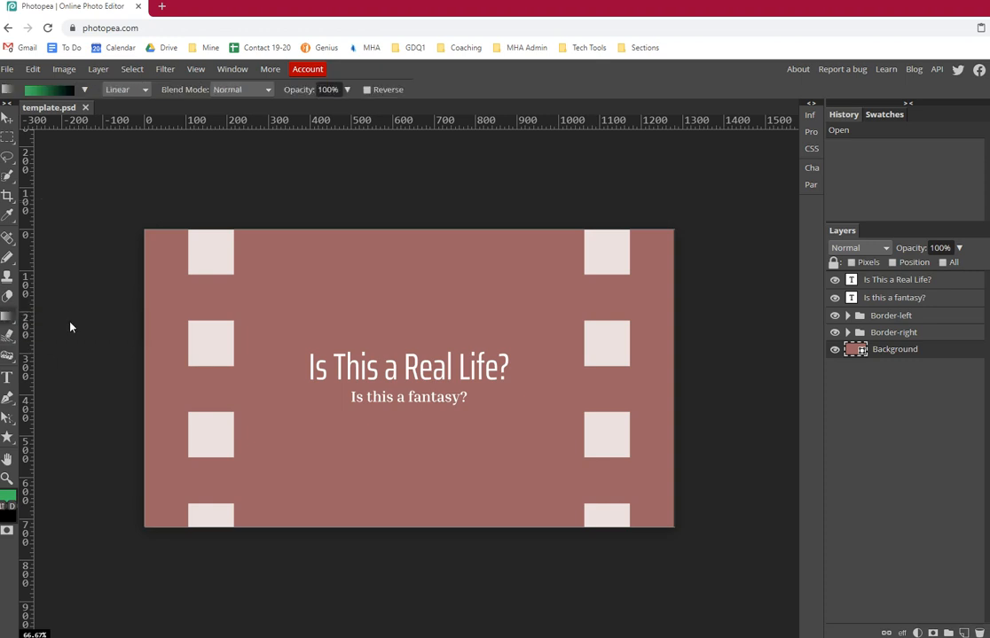
pyautogui.rightClick(11, 316)
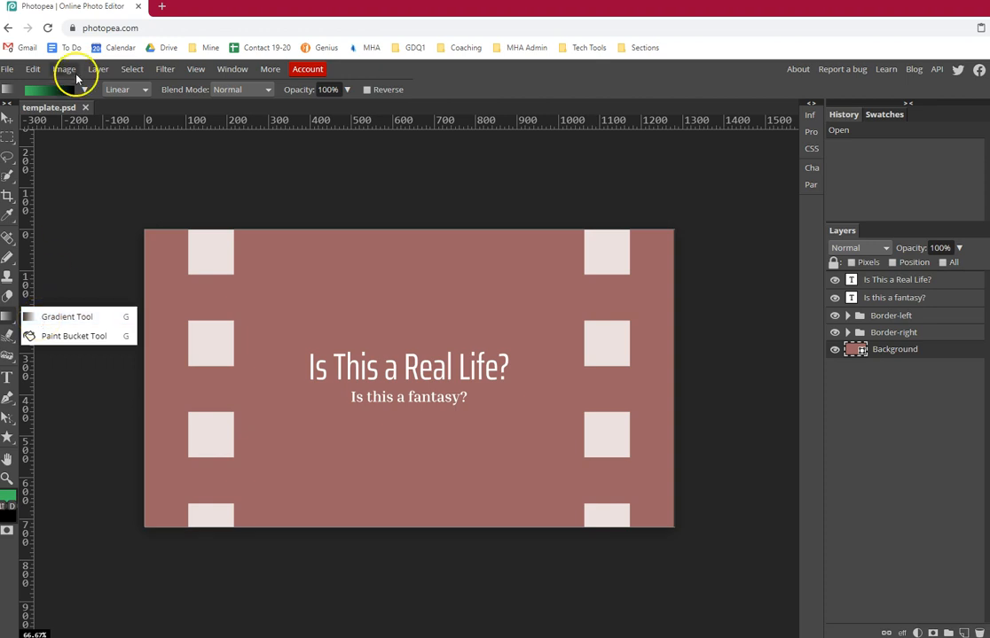
pyautogui.rightClick(7, 258)
pyautogui.rightClick(7, 336)
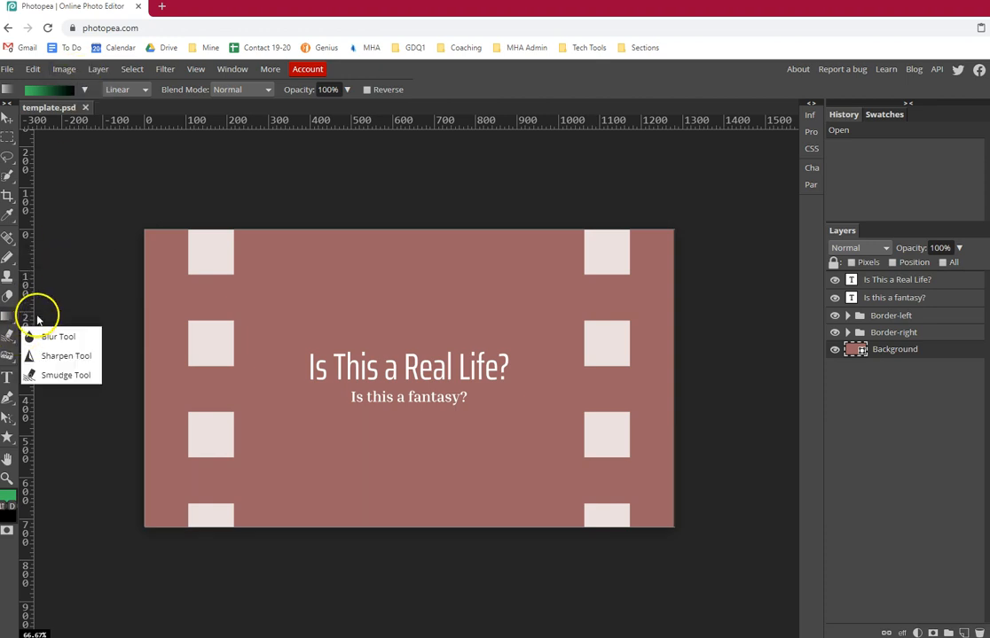
pyautogui.rightClick(7, 316)
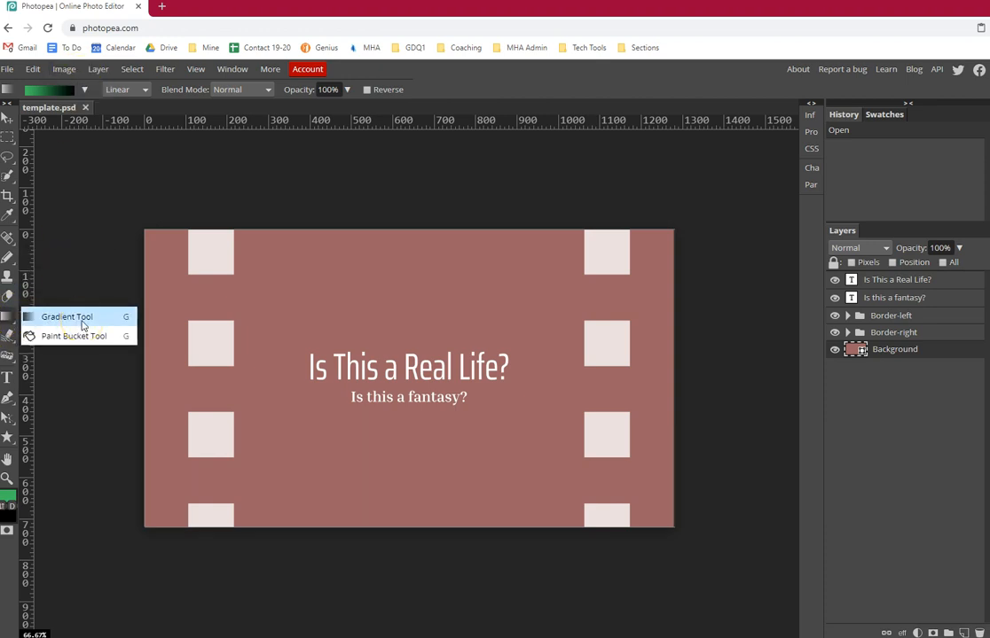
pyautogui.click(82, 325)
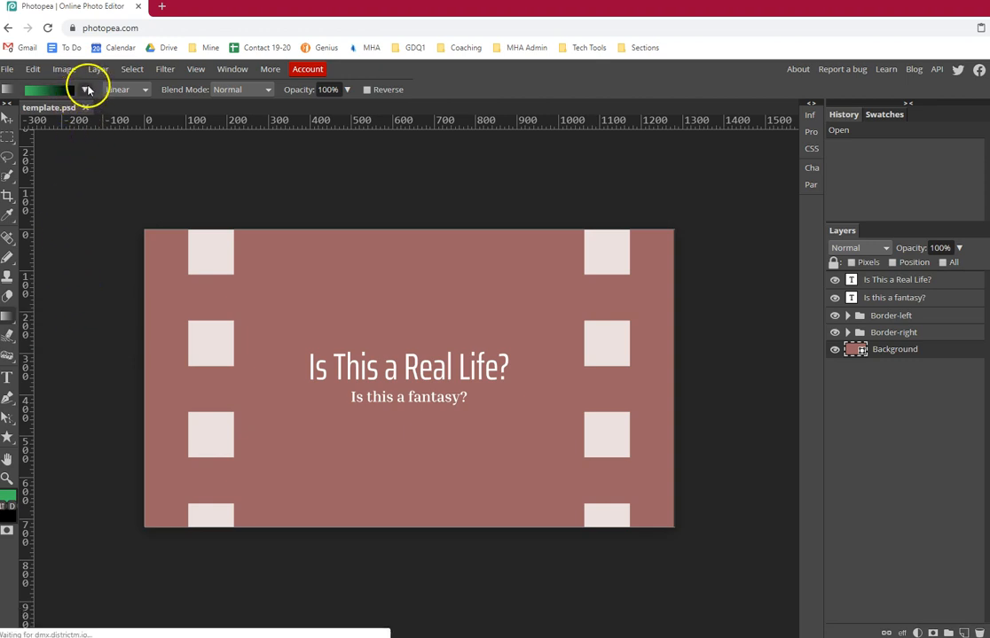
# Set the gradient type to Radial and try to apply the gradient to the Background layer
pyautogui.click(86, 90)
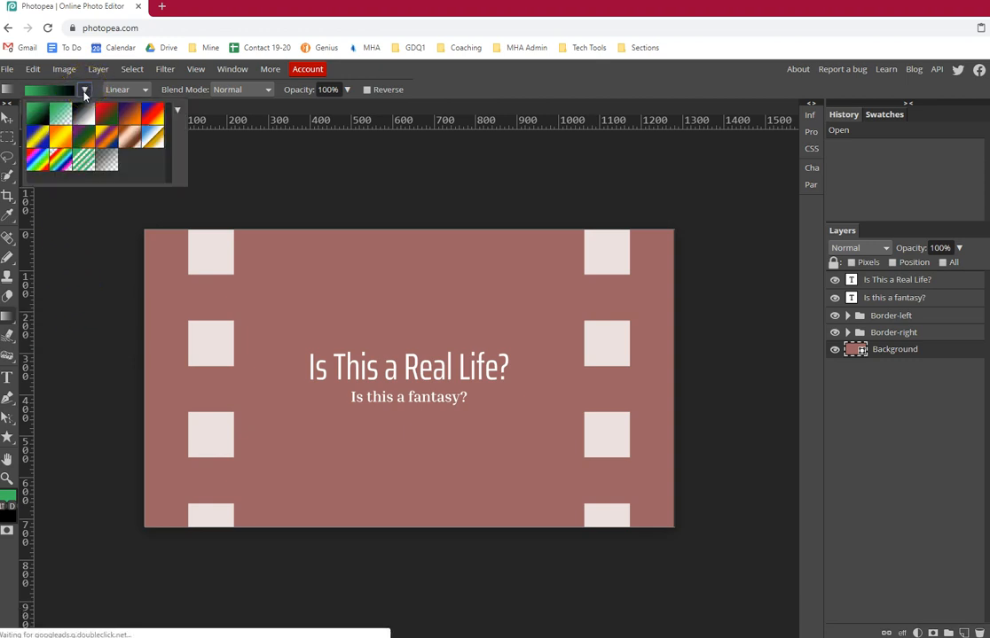
pyautogui.click(86, 89)
pyautogui.click(78, 138)
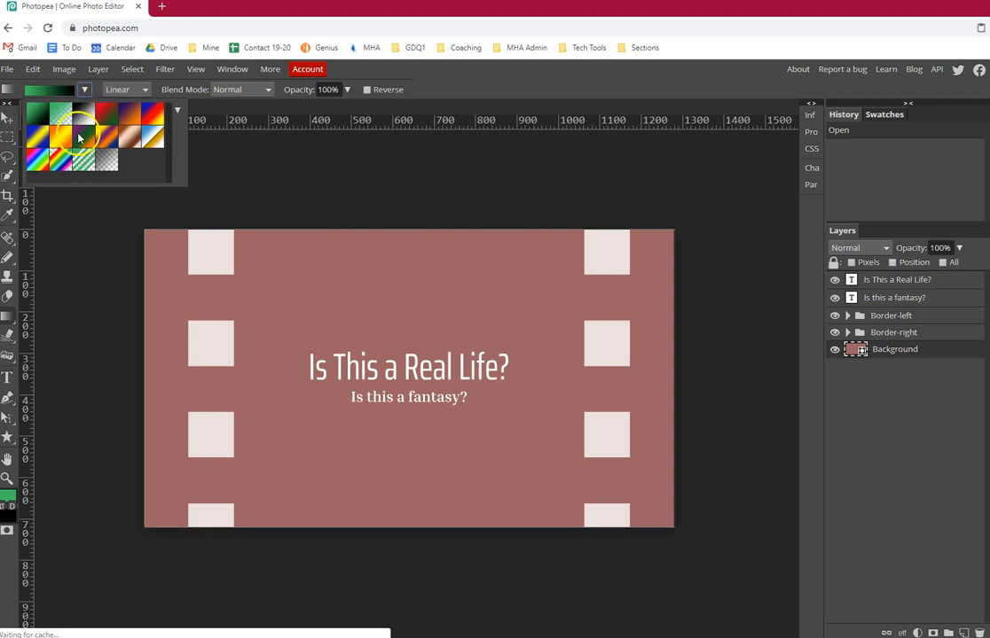
pyautogui.click(145, 90)
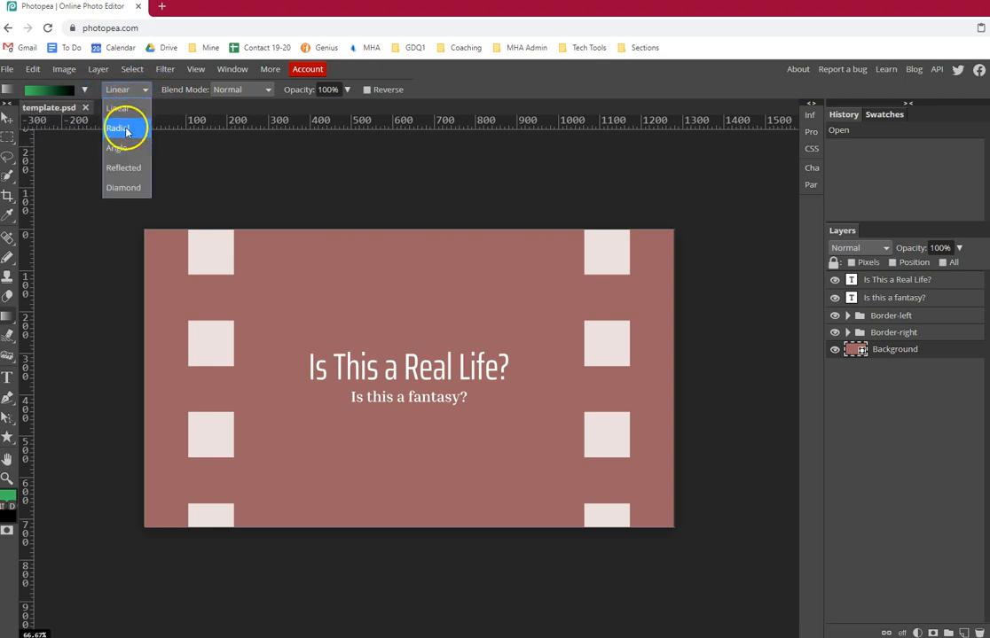
pyautogui.click(124, 128)
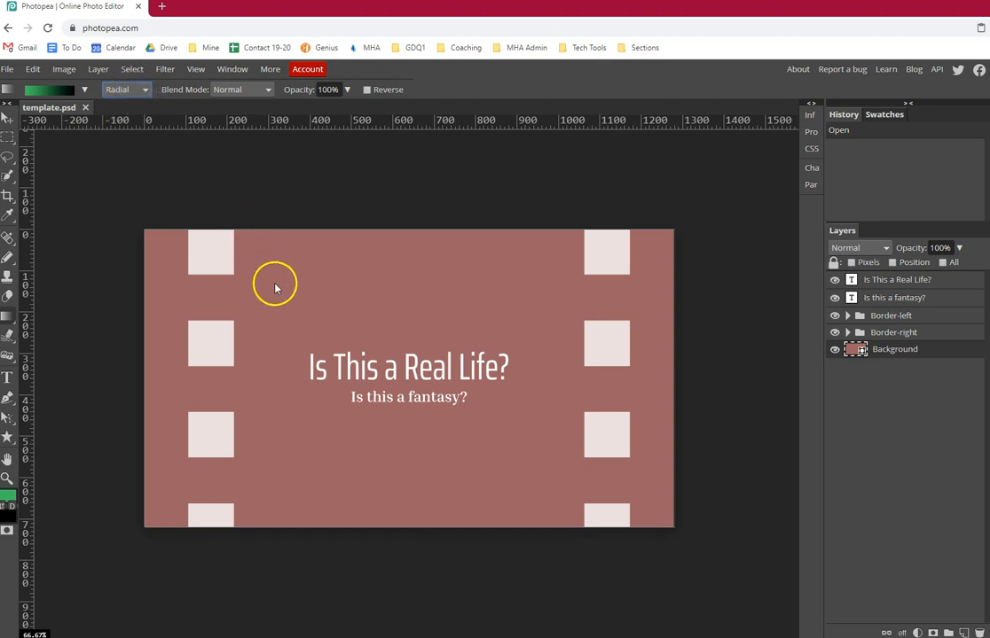
pyautogui.click(355, 376)
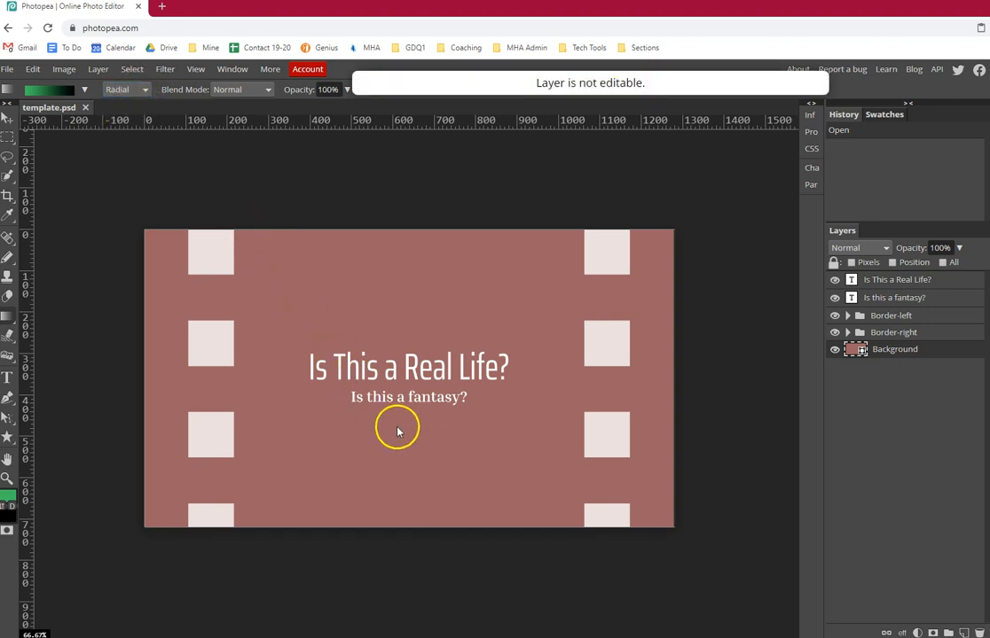
# Add a new layer above Background and draw a green-to-black radial gradient from the canvas centre outward on it
pyautogui.click(142, 89)
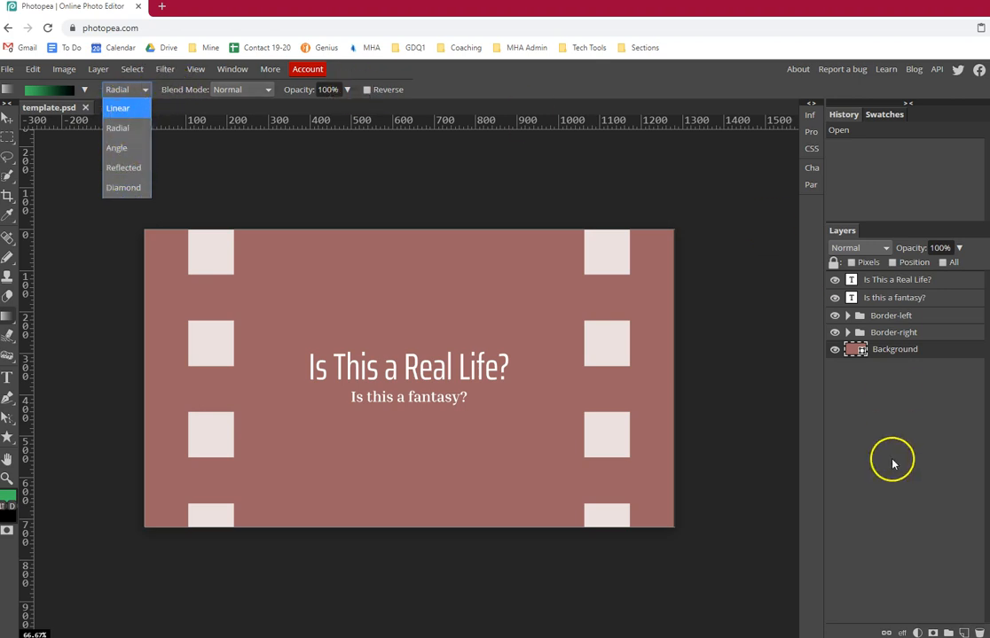
pyautogui.click(964, 627)
pyautogui.click(964, 632)
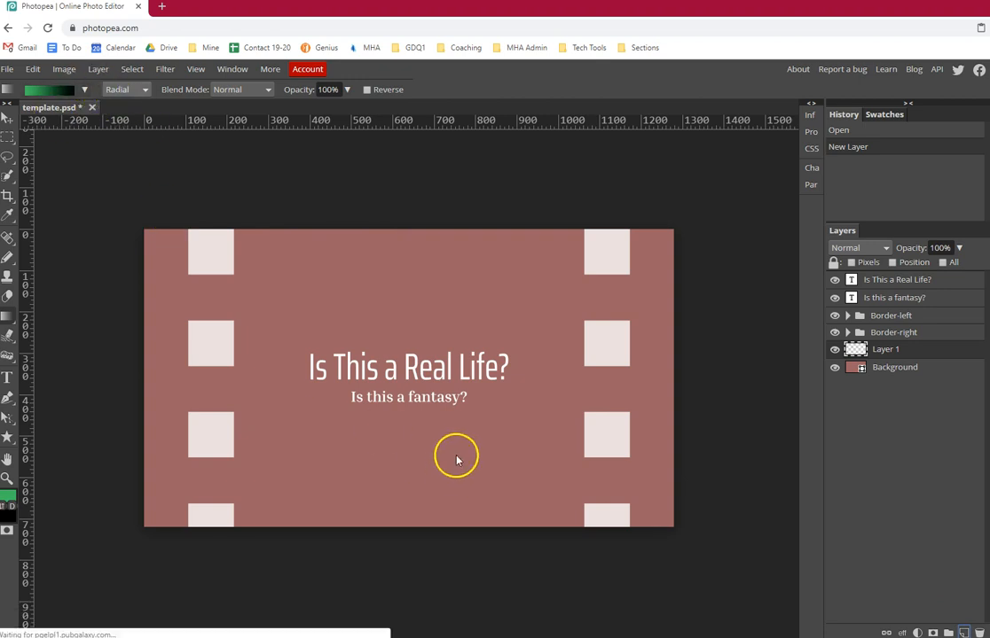
pyautogui.moveTo(529, 359); pyautogui.dragTo(648, 371)
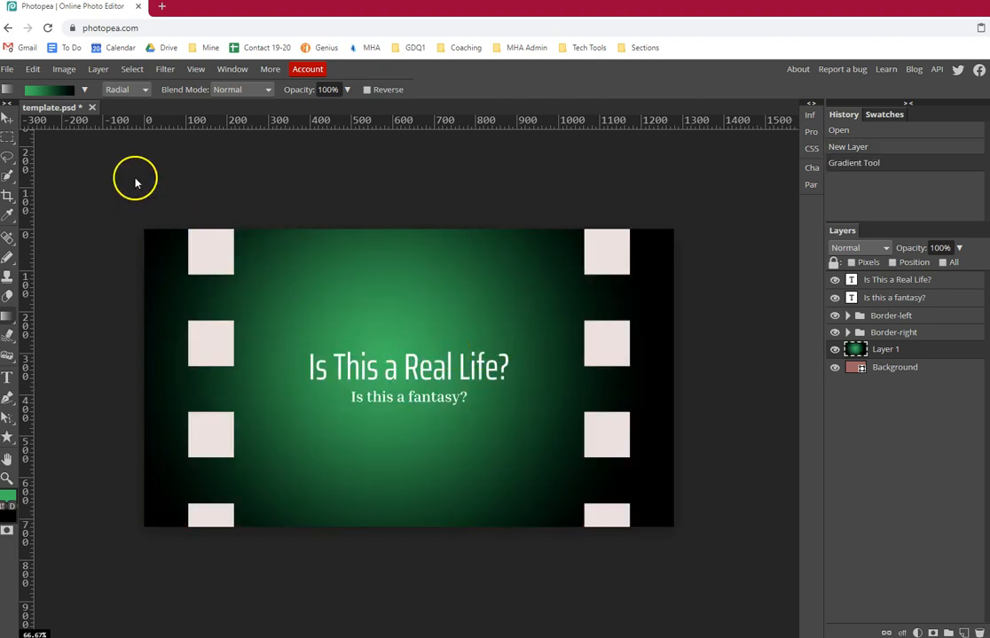
# Choose the Foreground to Background gradient preset and set the foreground colour to yellow
pyautogui.click(83, 90)
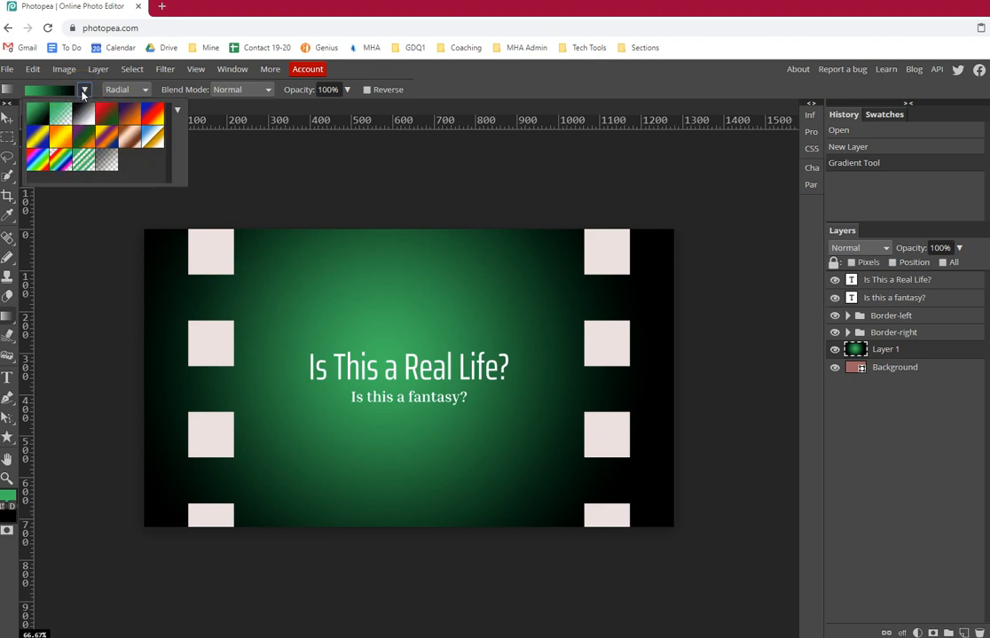
pyautogui.click(35, 113)
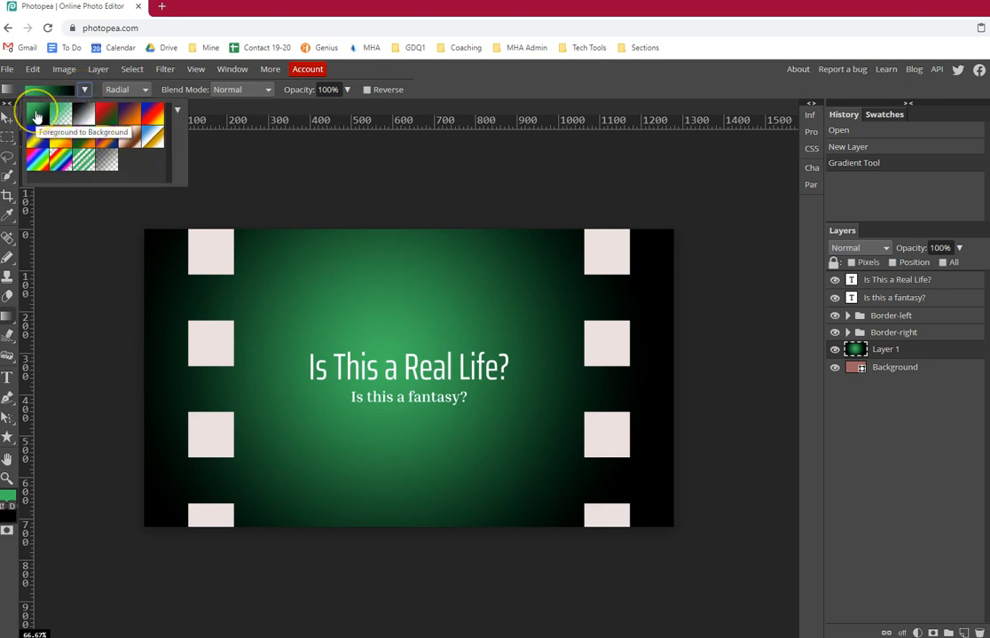
pyautogui.click(34, 114)
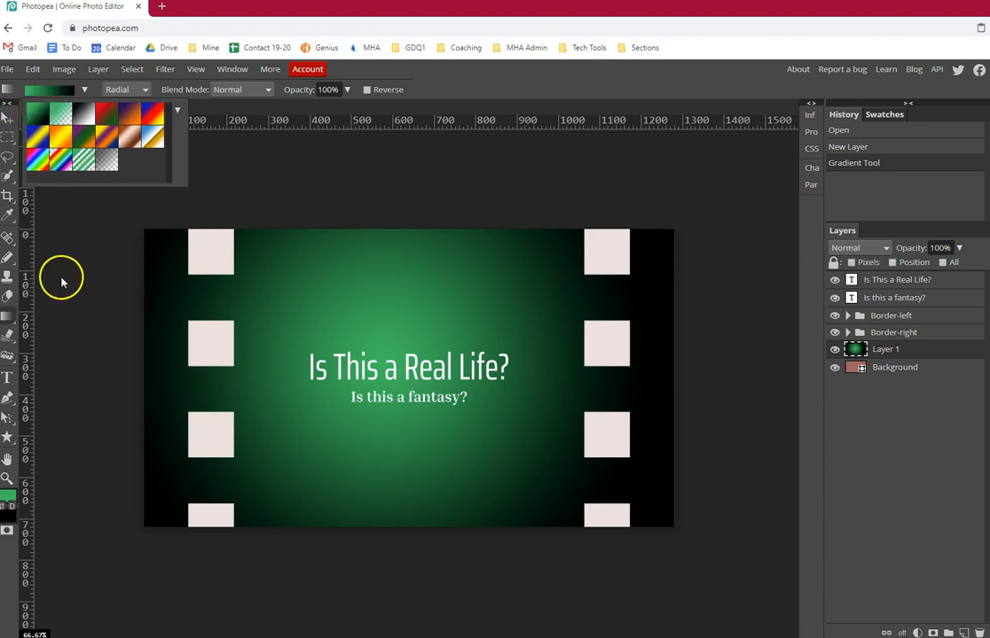
pyautogui.click(9, 495)
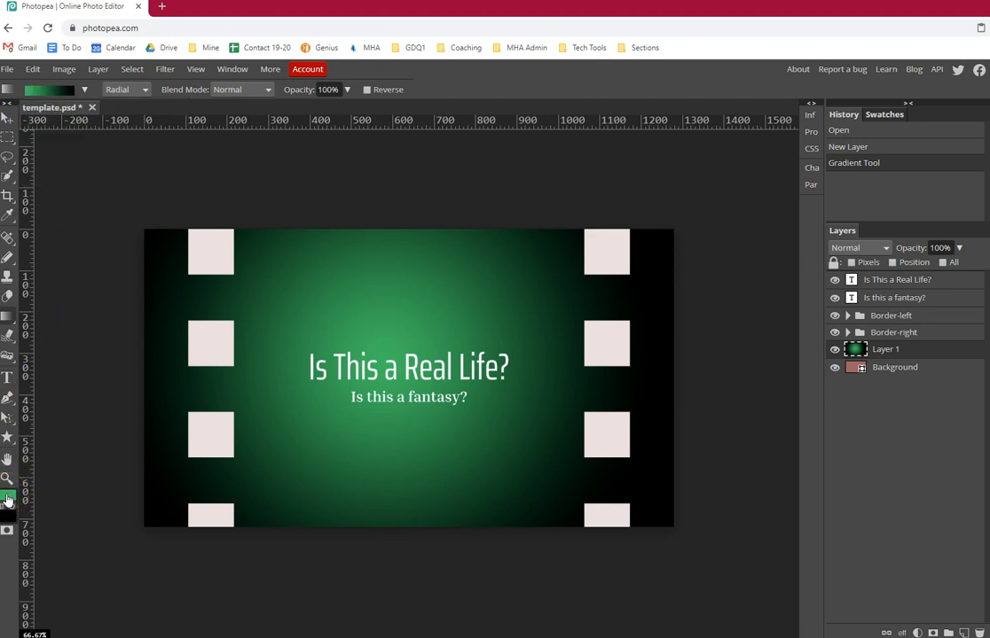
pyautogui.click(7, 498)
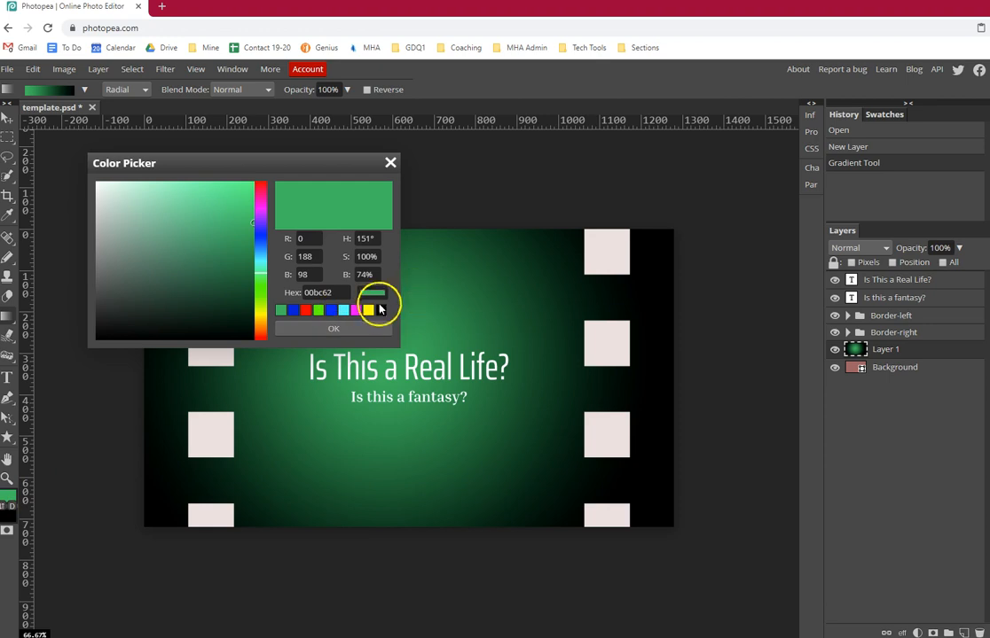
pyautogui.click(368, 310)
pyautogui.click(328, 329)
# Set the background colour to blue, hex 1895b0
pyautogui.click(12, 507)
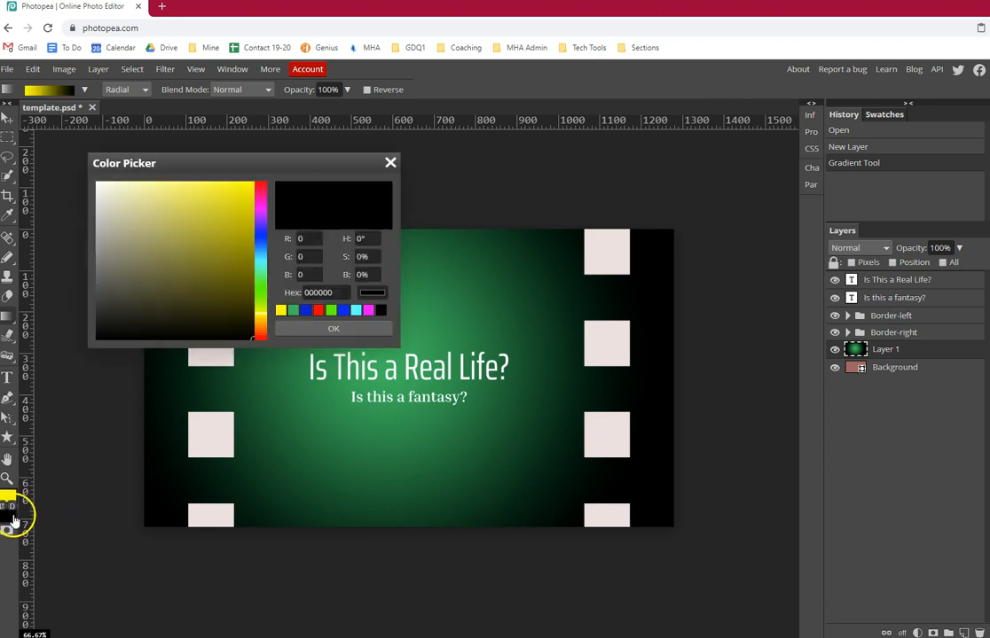
pyautogui.click(263, 260)
pyautogui.click(230, 226)
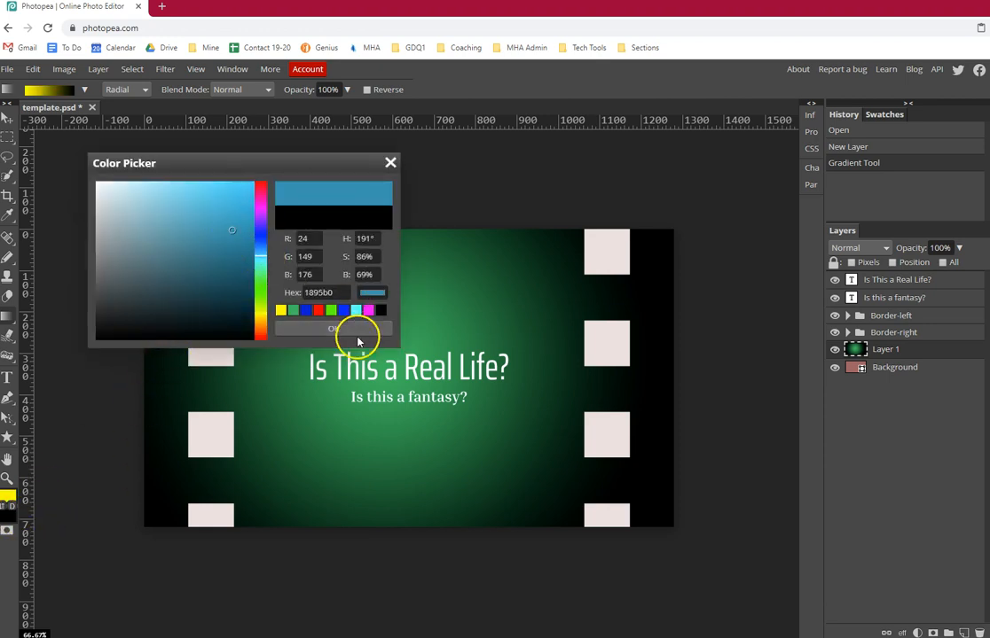
pyautogui.click(333, 329)
# Draw a yellow-to-blue radial gradient on Layer 1 from the canvas centre out toward the right-hand border squares
pyautogui.click(84, 90)
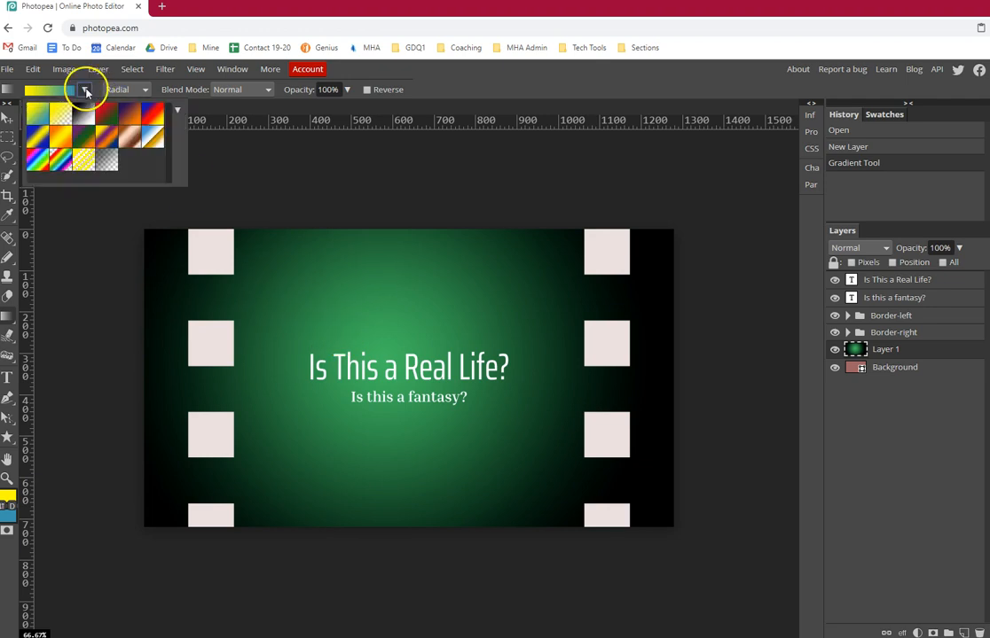
pyautogui.click(404, 399)
pyautogui.moveTo(393, 379); pyautogui.dragTo(595, 381)
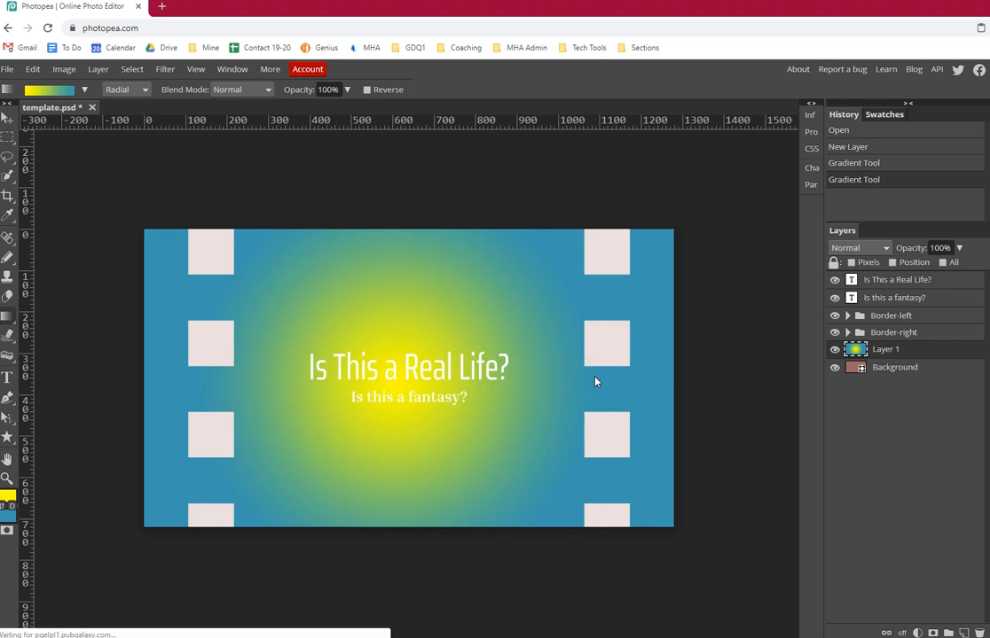
# Revert the document to the New Layer history state and fill Layer 1 with yellow using the Paint Bucket tool
pyautogui.click(853, 147)
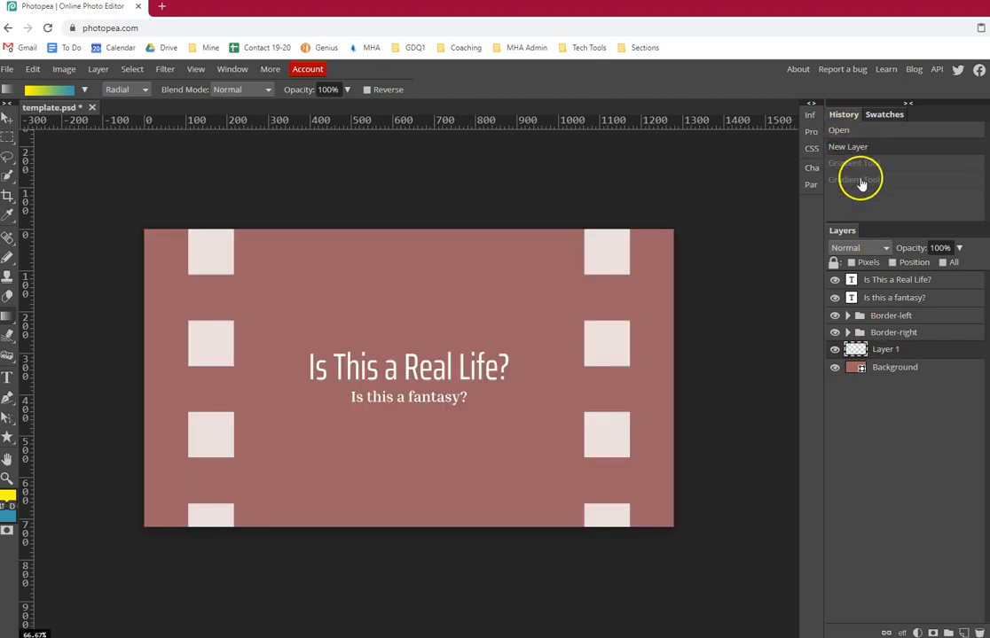
pyautogui.click(7, 318)
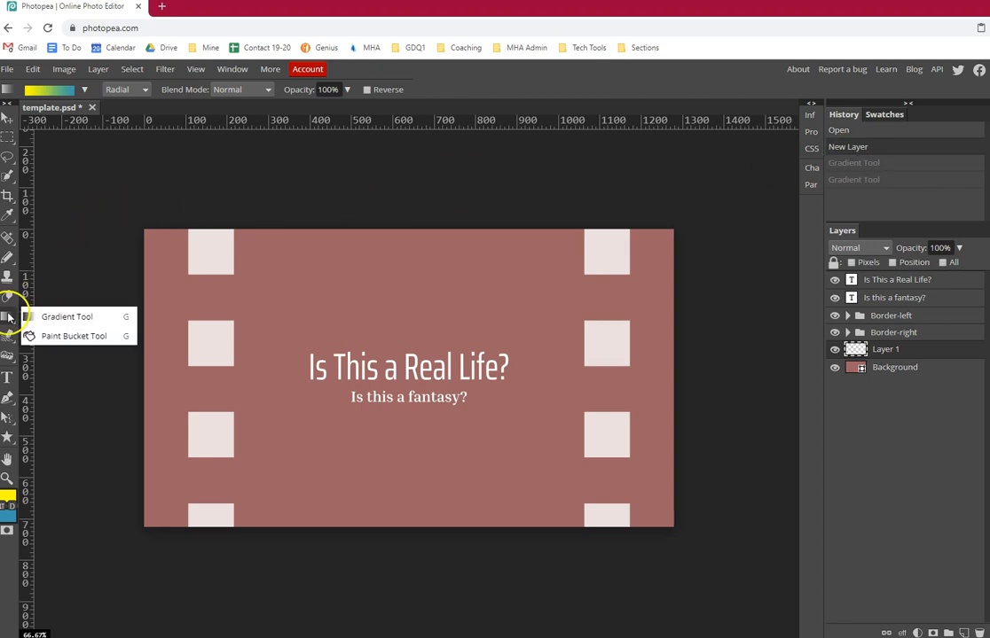
pyautogui.rightClick(9, 314)
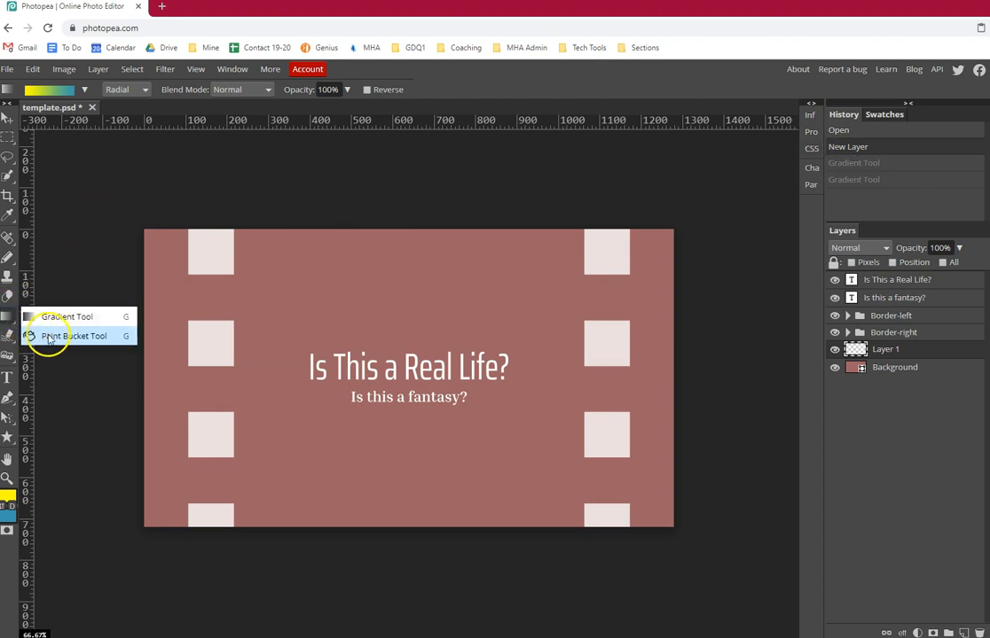
pyautogui.click(46, 336)
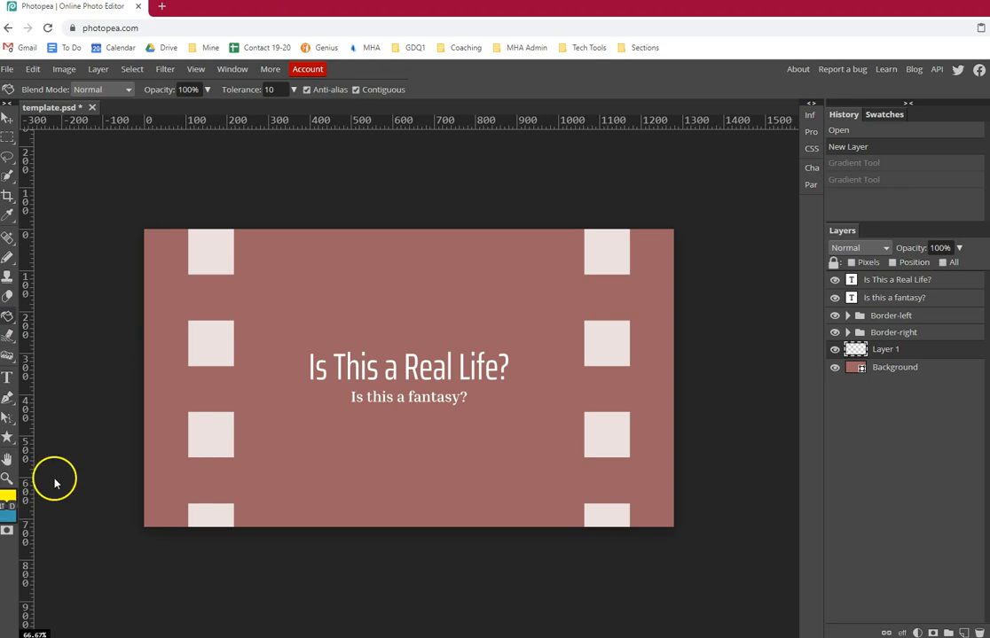
pyautogui.click(348, 356)
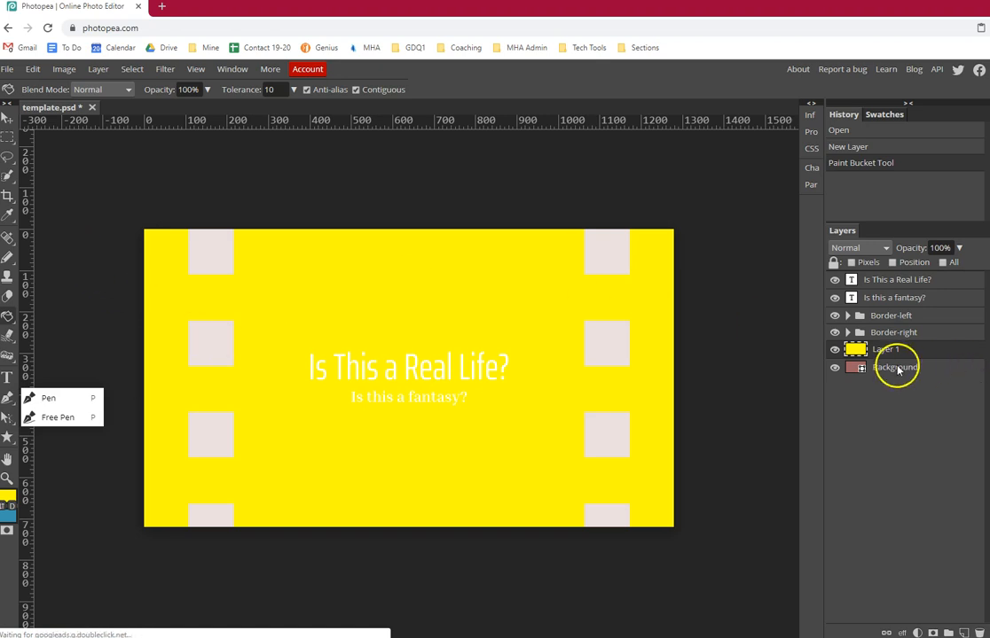
# Hide Layer 1 and sample the canvas's reddish-brown background as the foreground colour, hex a16463, with the Eyedropper
pyautogui.click(835, 351)
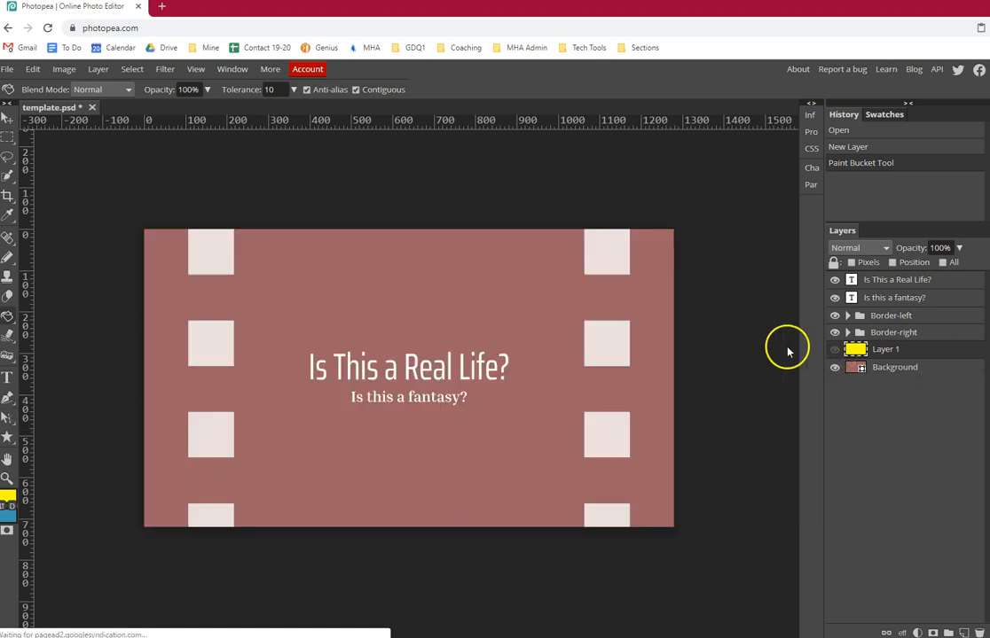
pyautogui.moveTo(8, 215)
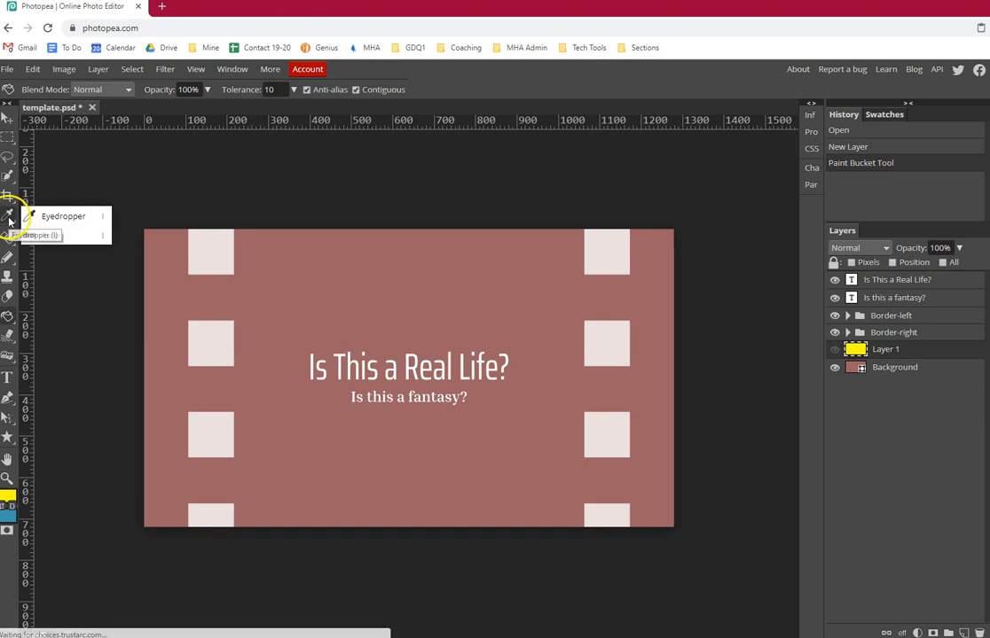
pyautogui.click(62, 217)
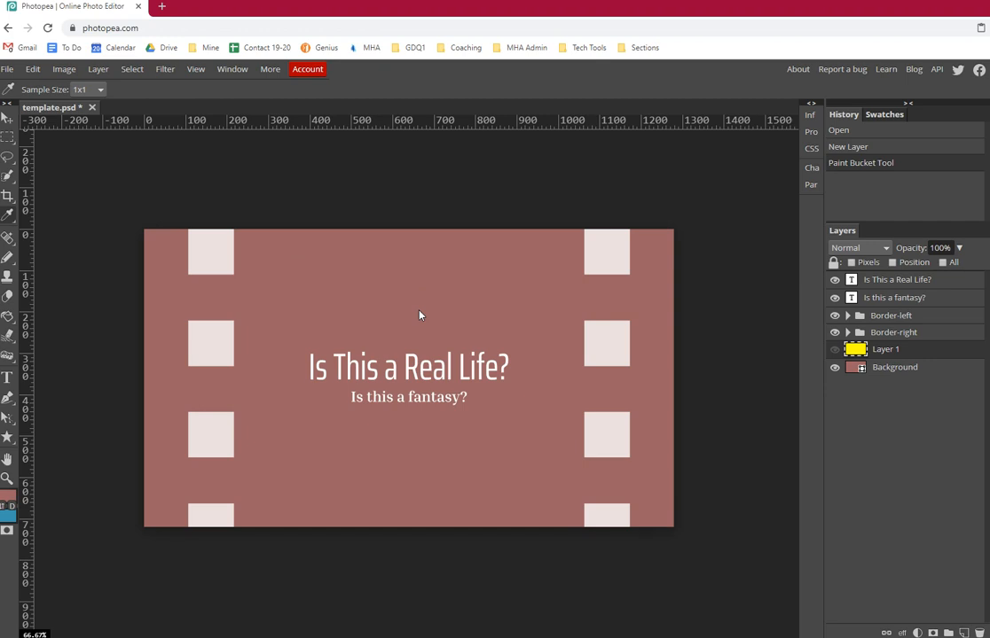
pyautogui.moveTo(8, 213)
pyautogui.click(8, 496)
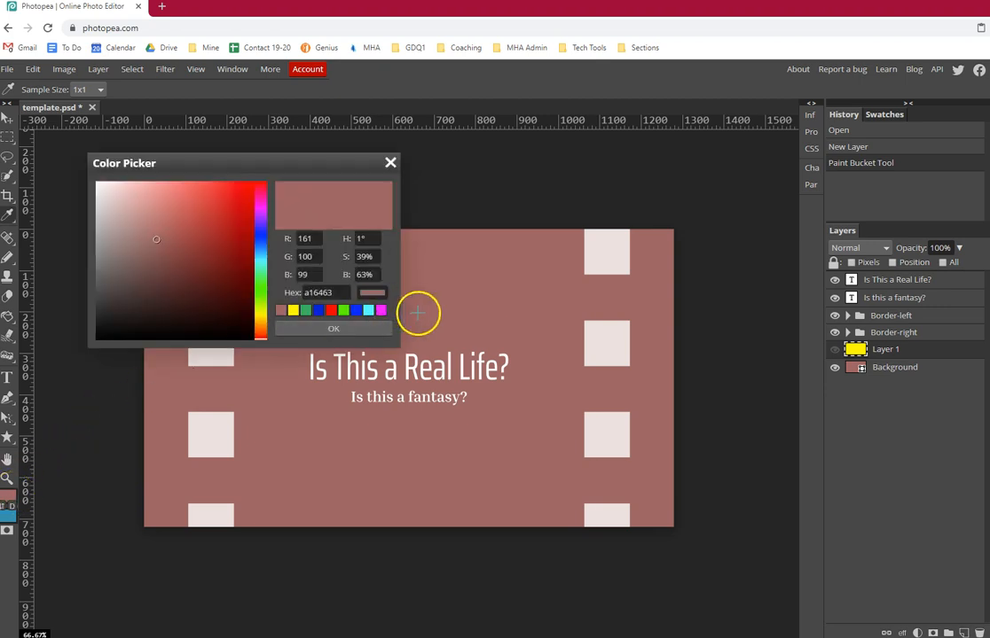
pyautogui.click(335, 328)
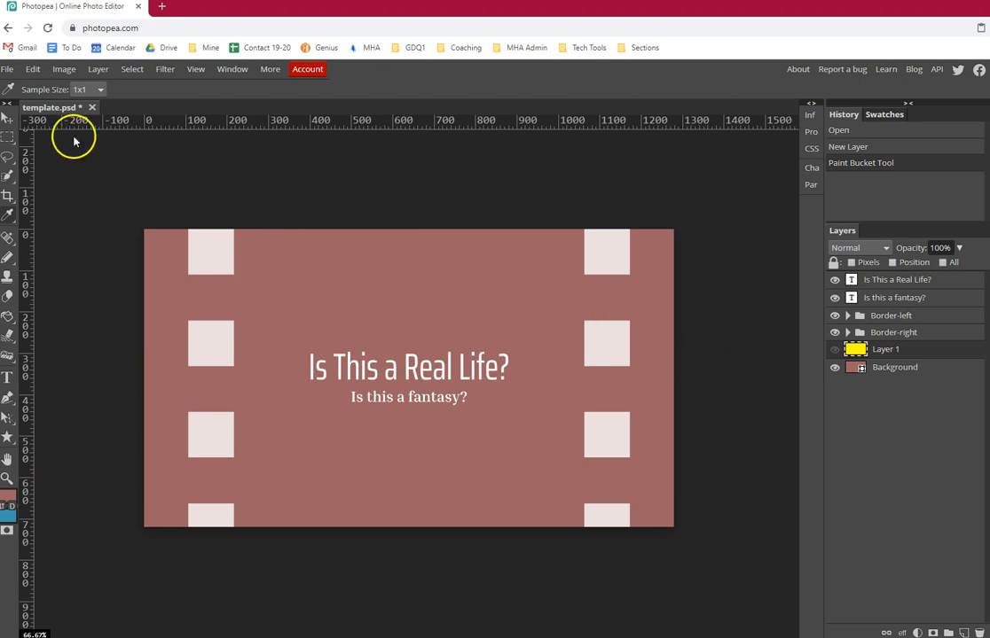
# Switch back to the Gradient tool with the sampled foreground colour
pyautogui.click(8, 315)
pyautogui.rightClick(10, 316)
pyautogui.click(44, 318)
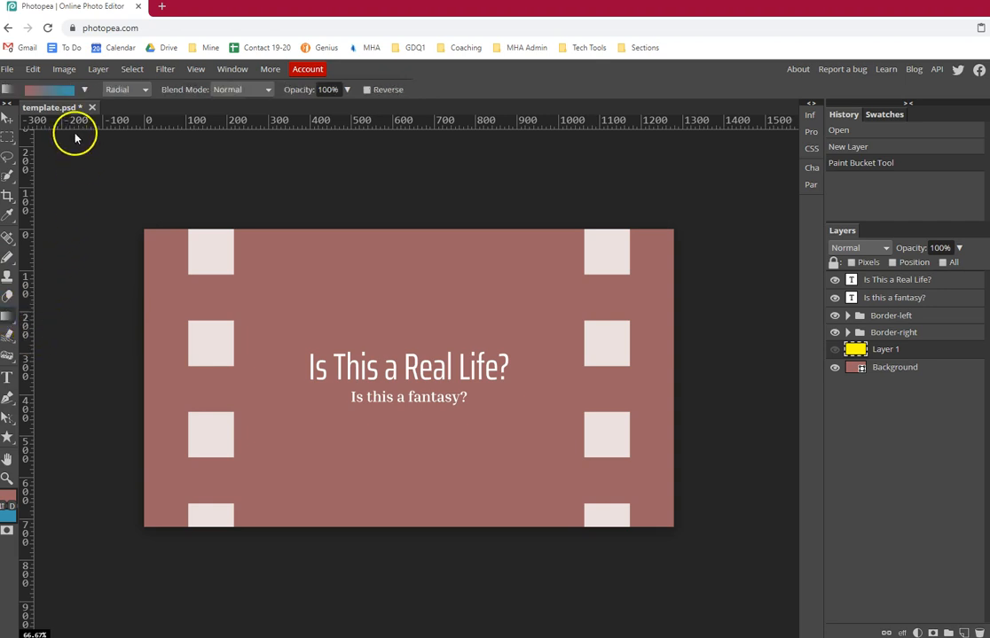
# Draw a reddish-brown-to-blue radial gradient on the hidden Layer 1 from the canvas's upper-left area rightward, and make the layer visible
pyautogui.click(85, 91)
pyautogui.click(36, 116)
pyautogui.moveTo(273, 315); pyautogui.dragTo(571, 298)
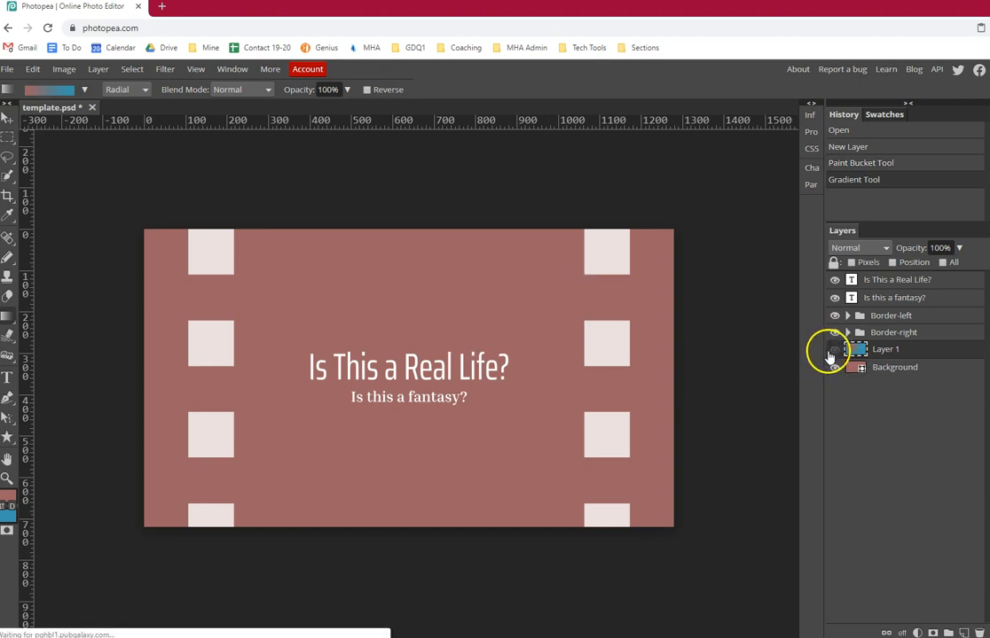
pyautogui.click(833, 350)
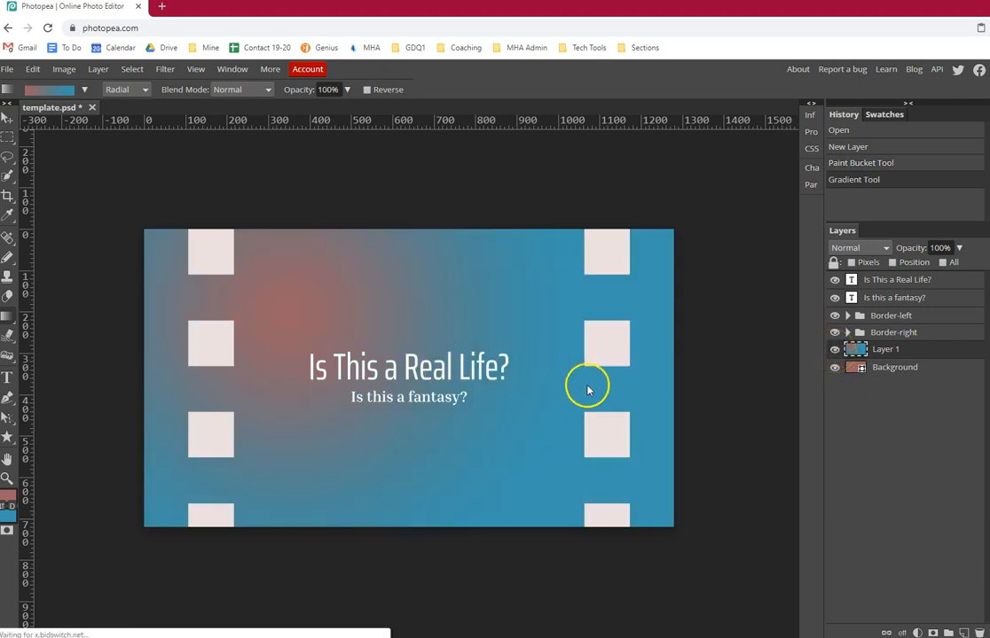
# Redraw Layer 1's radial gradient twice, first from above the title's centre, then from its upper left toward the lower-right squares
pyautogui.moveTo(424, 326); pyautogui.dragTo(621, 388)
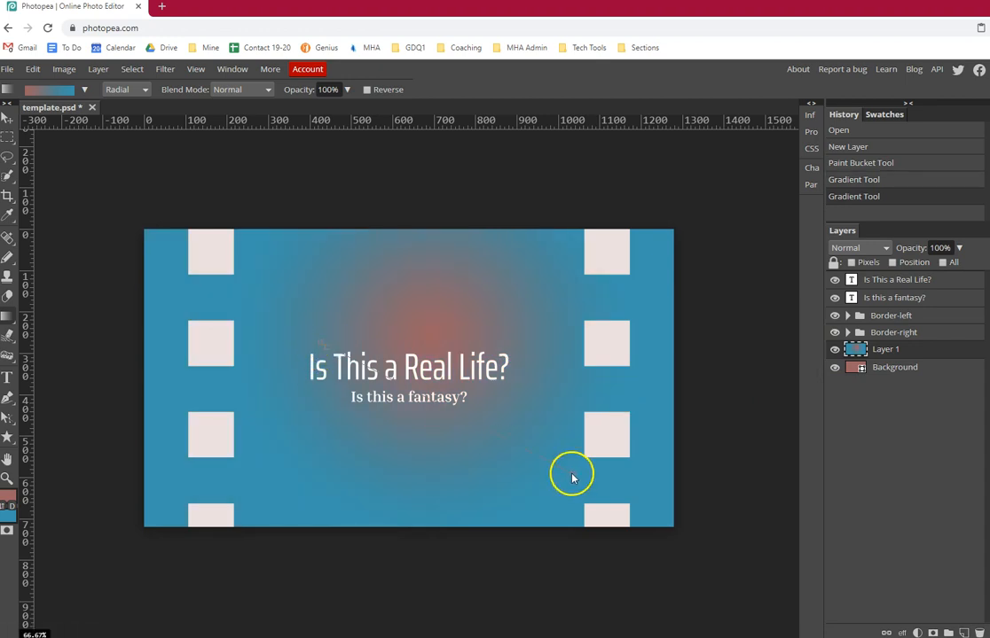
pyautogui.moveTo(333, 303); pyautogui.dragTo(570, 477)
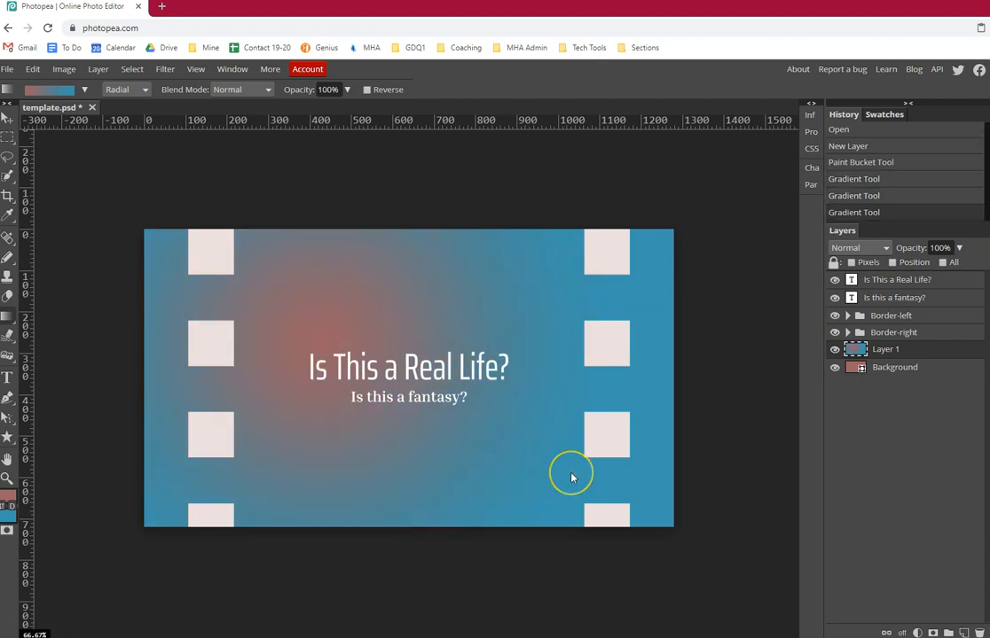
# Switch the gradient type to Linear and draw it downward through the title on Layer 1, reddish-brown above and blue below
pyautogui.click(117, 89)
pyautogui.click(121, 103)
pyautogui.moveTo(379, 287); pyautogui.dragTo(377, 411)
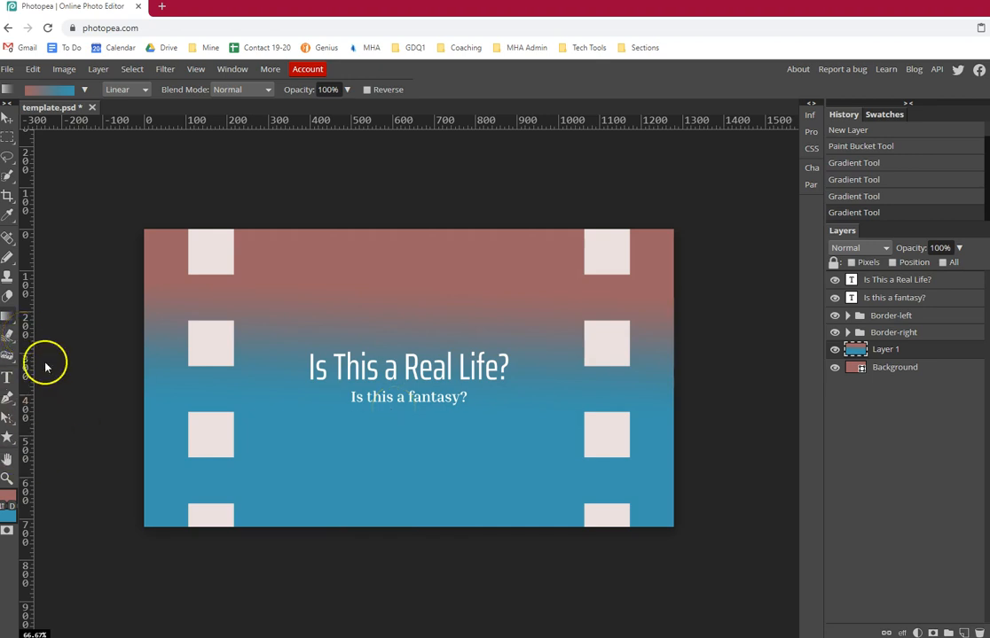
# Measure the width of the upper-left border square along its bottom edge with the Ruler tool
pyautogui.click(8, 239)
pyautogui.click(8, 213)
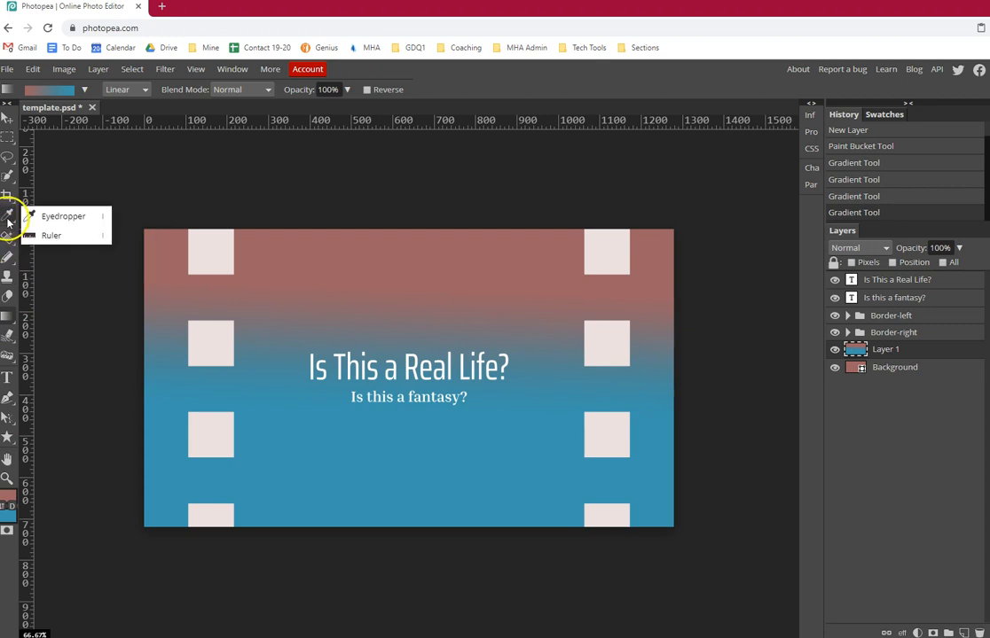
pyautogui.click(44, 237)
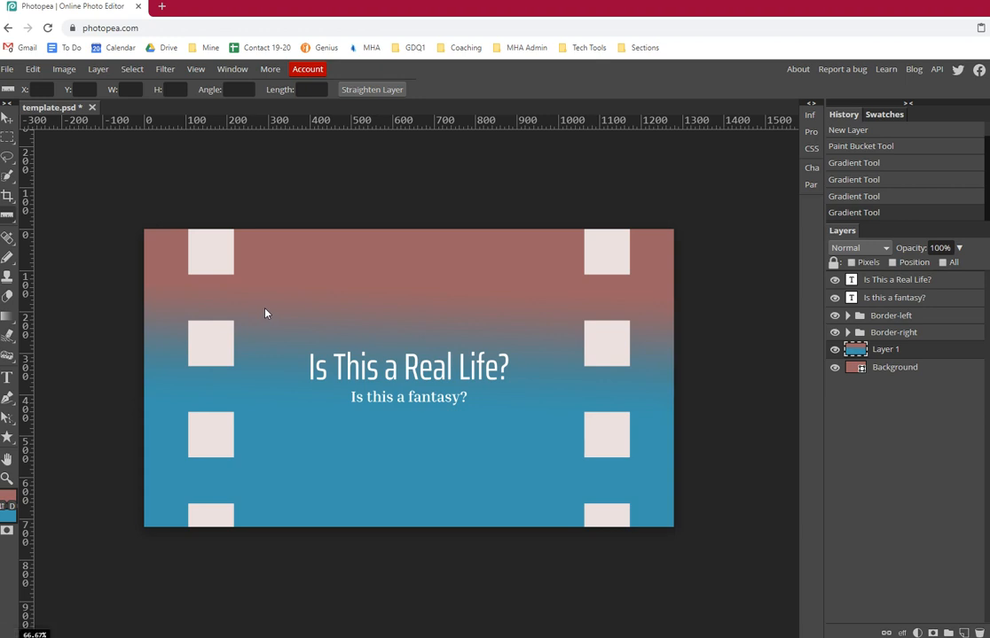
pyautogui.hotkey('ctrl', '+')
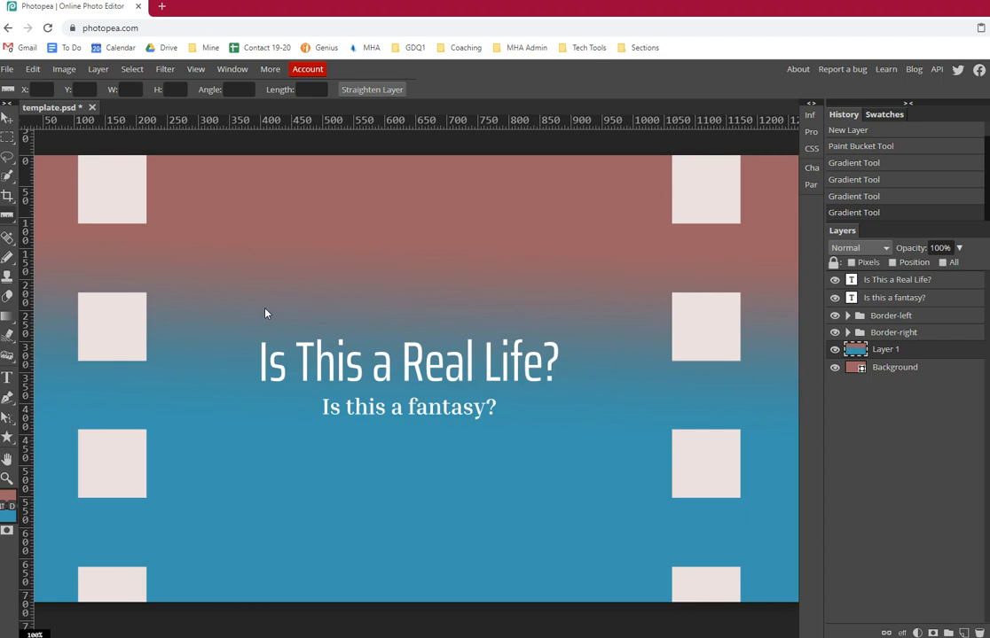
pyautogui.moveTo(79, 225); pyautogui.dragTo(145, 225)
pyautogui.moveTo(147, 224); pyautogui.dragTo(146, 223)
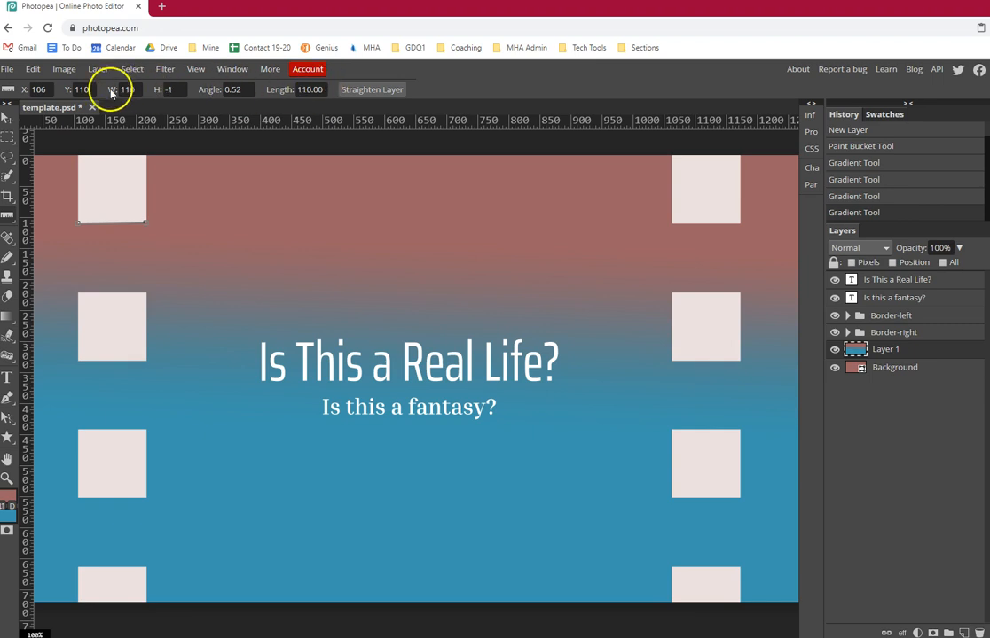
# Measure a diagonal down to the title, the title's length, the height of its first letter, and the vertical span of both text lines
pyautogui.moveTo(244, 226); pyautogui.dragTo(451, 367)
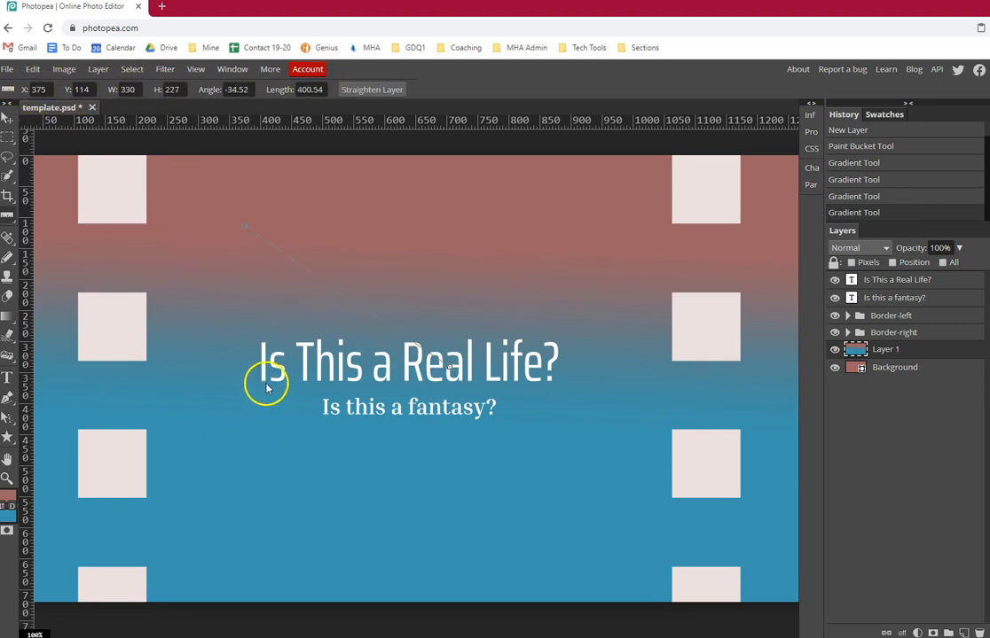
pyautogui.moveTo(262, 383); pyautogui.dragTo(552, 351)
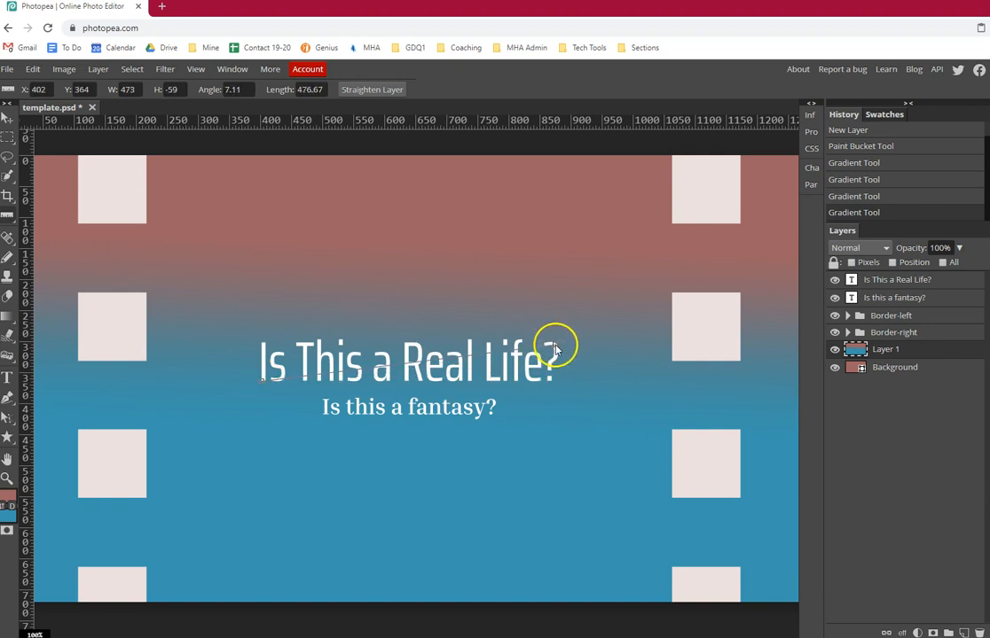
pyautogui.moveTo(261, 344); pyautogui.dragTo(264, 384)
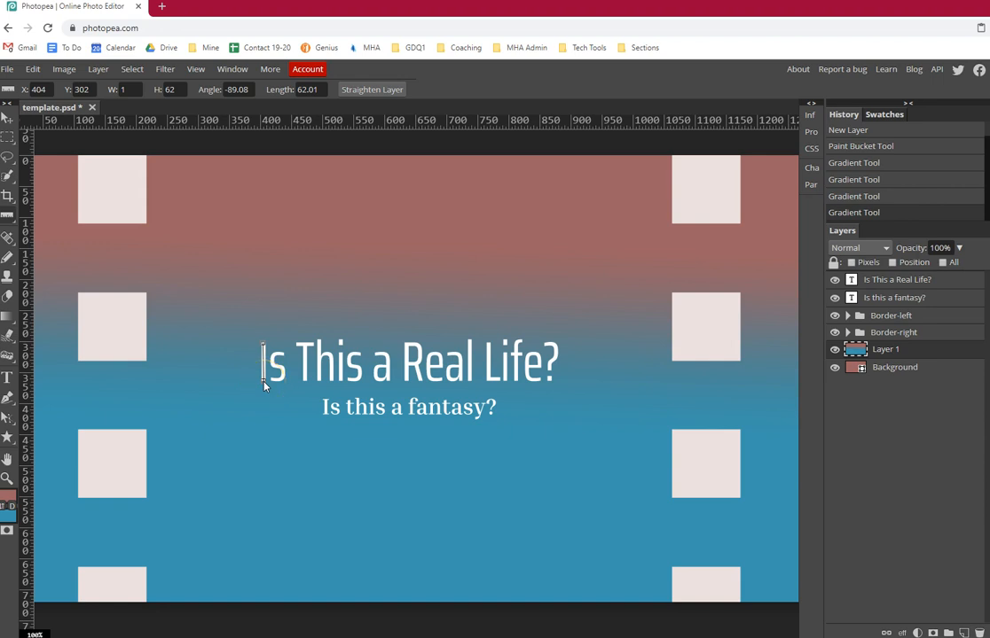
pyautogui.moveTo(413, 345); pyautogui.dragTo(417, 418)
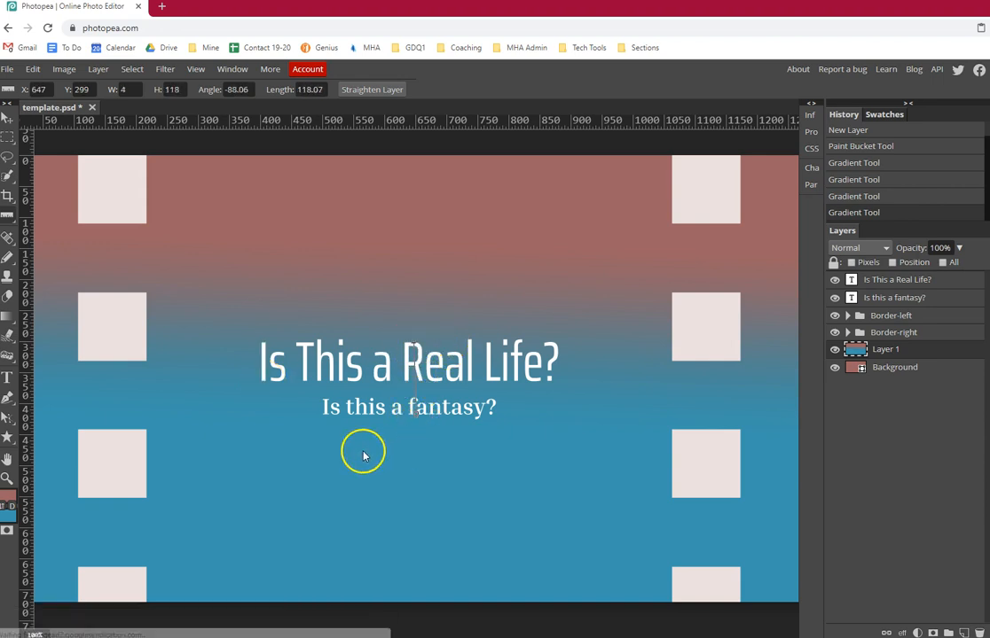